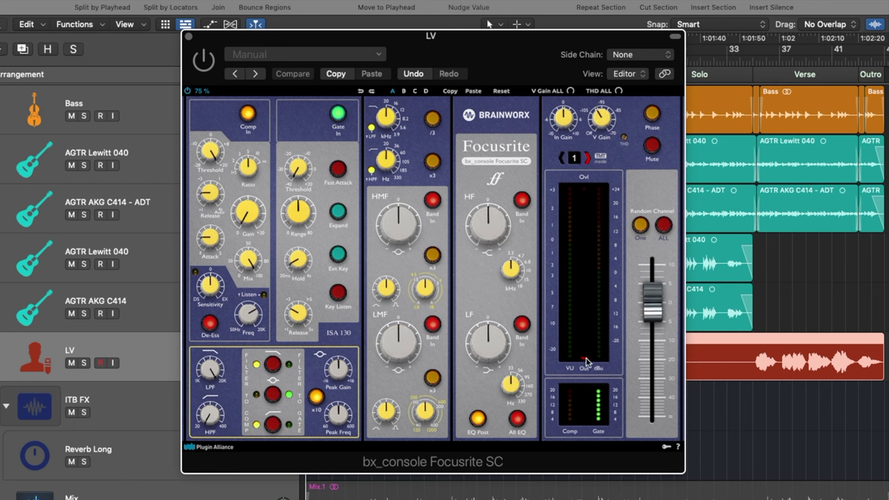
- Toggle the meter between input and output, then view and dismiss the Brainworx credits panel
{"action": "left_click", "coordinate": [585, 367]}
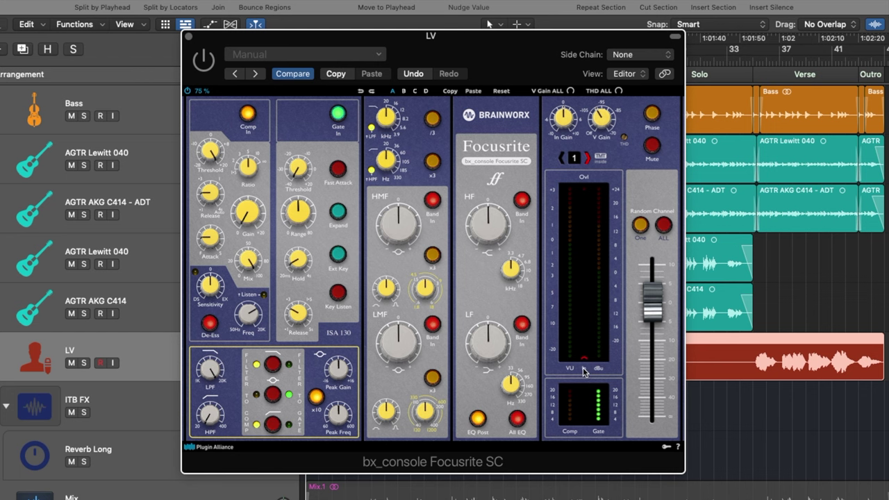
{"action": "left_click", "coordinate": [585, 366]}
{"action": "left_click", "coordinate": [481, 122]}
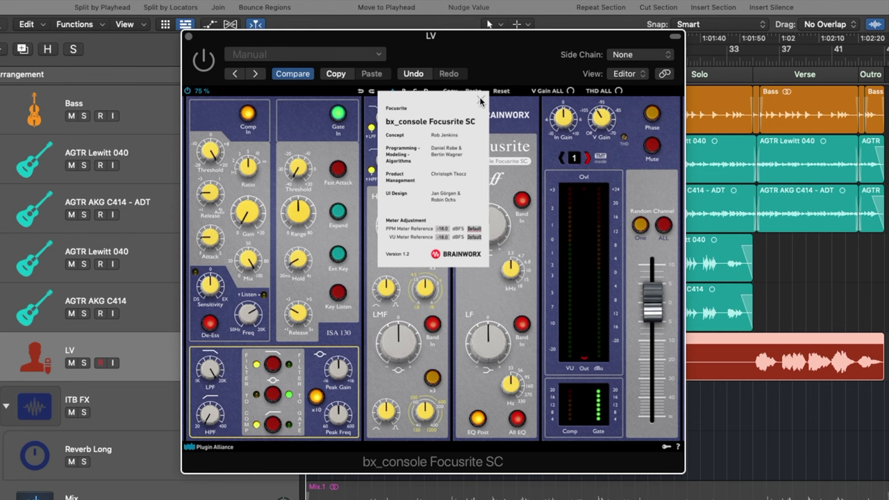
{"action": "left_click", "coordinate": [480, 101]}
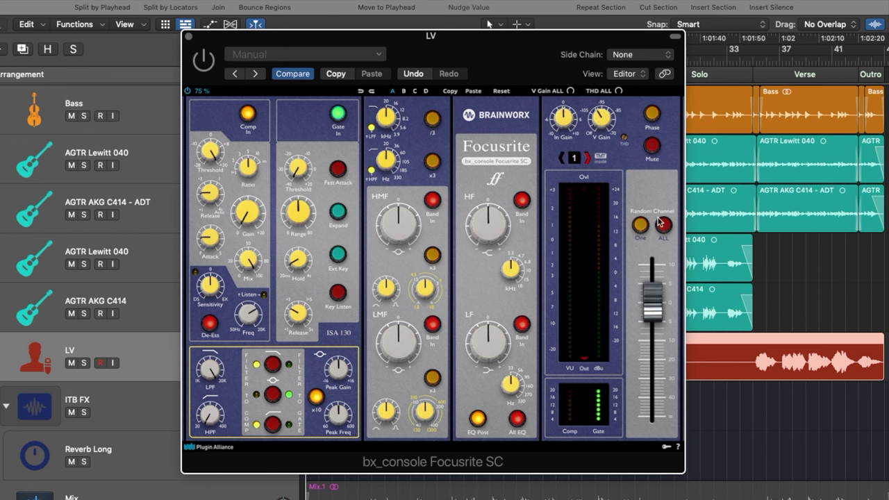
- Randomise the console channel, step it down to 47, then drag it to channel 1
{"action": "left_click", "coordinate": [640, 225]}
{"action": "left_click", "coordinate": [562, 160]}
{"action": "left_click", "coordinate": [562, 160]}
{"action": "left_click", "coordinate": [562, 160]}
{"action": "left_click", "coordinate": [562, 159]}
{"action": "left_click", "coordinate": [562, 160]}
{"action": "left_click", "coordinate": [562, 160]}
{"action": "left_click", "coordinate": [562, 160]}
{"action": "left_click", "coordinate": [562, 160]}
{"action": "left_click", "coordinate": [562, 160]}
{"action": "left_click", "coordinate": [562, 159]}
{"action": "left_click", "coordinate": [562, 159]}
{"action": "left_click", "coordinate": [562, 160]}
{"action": "left_click", "coordinate": [562, 160]}
{"action": "left_click_drag", "start_coordinate": [574, 158], "coordinate": [575, 174]}
- Enter console channel 72, then change the channel number back to 1
{"action": "left_click", "coordinate": [575, 157]}
{"action": "type", "text": "72"}
{"action": "key", "text": "Return"}
{"action": "double_click", "coordinate": [574, 158]}
{"action": "type", "text": "1"}
{"action": "key", "text": "Return"}
- Randomise channels on all plugin instances several times, then reset this channel to 1
{"action": "left_click", "coordinate": [664, 225]}
{"action": "left_click", "coordinate": [664, 225]}
{"action": "left_click", "coordinate": [664, 224]}
{"action": "left_click", "coordinate": [666, 226]}
{"action": "left_click", "coordinate": [665, 225]}
{"action": "left_click", "coordinate": [665, 226]}
{"action": "left_click", "coordinate": [665, 226]}
{"action": "left_click", "coordinate": [574, 158]}
- Try the V Gain knob, then raise THD from -66.9 dB to -49.1 dB
{"action": "left_click_drag", "start_coordinate": [605, 119], "coordinate": [612, 186]}
{"action": "mouse_move", "coordinate": [624, 142]}
{"action": "mouse_move", "coordinate": [624, 142]}
{"action": "left_mouse_down"}
{"action": "mouse_move", "coordinate": [633, 216]}
{"action": "mouse_move", "coordinate": [632, 99]}
{"action": "mouse_move", "coordinate": [631, 142]}
{"action": "left_mouse_up"}
- Lower the low-pass to 3.9 kHz, raise the high-pass to 330 Hz, and toggle HPF x3 on and off
{"action": "mouse_move", "coordinate": [391, 117]}
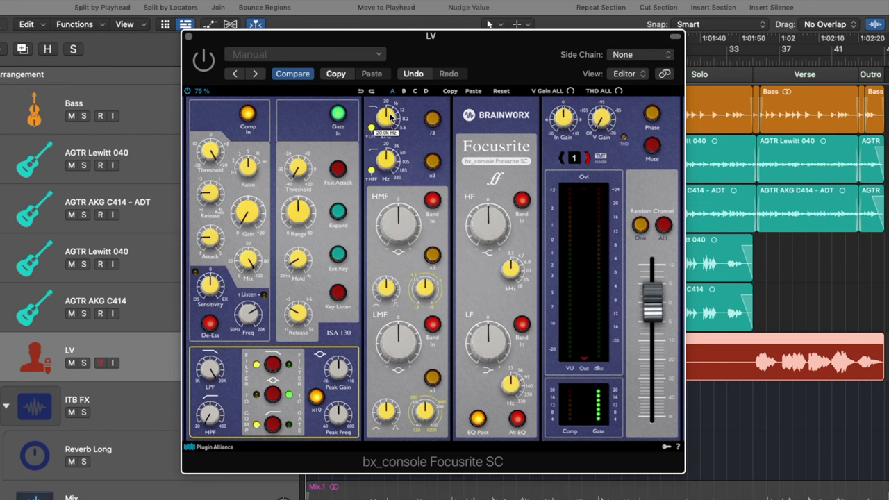
{"action": "left_click_drag", "start_coordinate": [391, 117], "coordinate": [391, 146]}
{"action": "mouse_move", "coordinate": [391, 163]}
{"action": "left_click_drag", "start_coordinate": [391, 163], "coordinate": [392, 104]}
{"action": "left_click", "coordinate": [431, 161]}
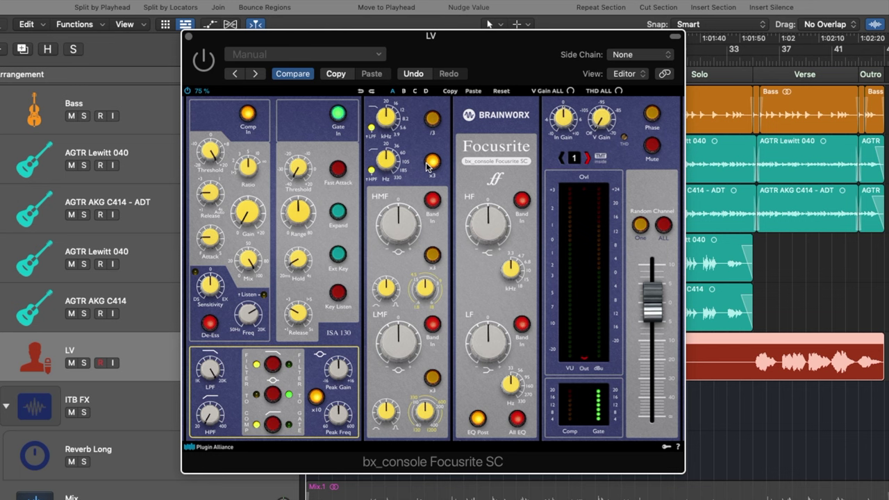
{"action": "left_click", "coordinate": [431, 162]}
- Sweep the high-mid frequency from 600 Hz up to 6.0 kHz and toggle the HMF band off and on
{"action": "left_click_drag", "start_coordinate": [424, 287], "coordinate": [425, 275]}
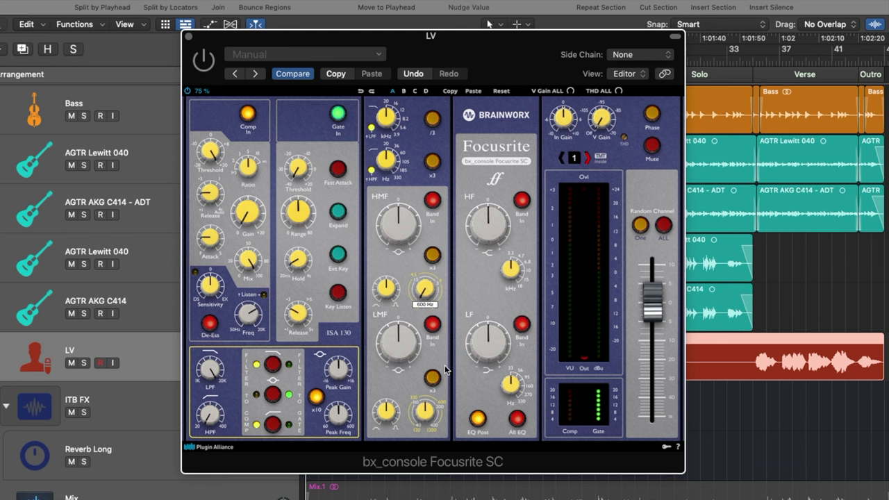
{"action": "left_click_drag", "start_coordinate": [445, 370], "coordinate": [442, 229]}
{"action": "left_click", "coordinate": [433, 202]}
{"action": "left_click", "coordinate": [433, 201]}
- Set the low-mid frequency to 40 Hz, try x3 range at 108 Hz, then return to normal range
{"action": "left_click_drag", "start_coordinate": [425, 413], "coordinate": [438, 335]}
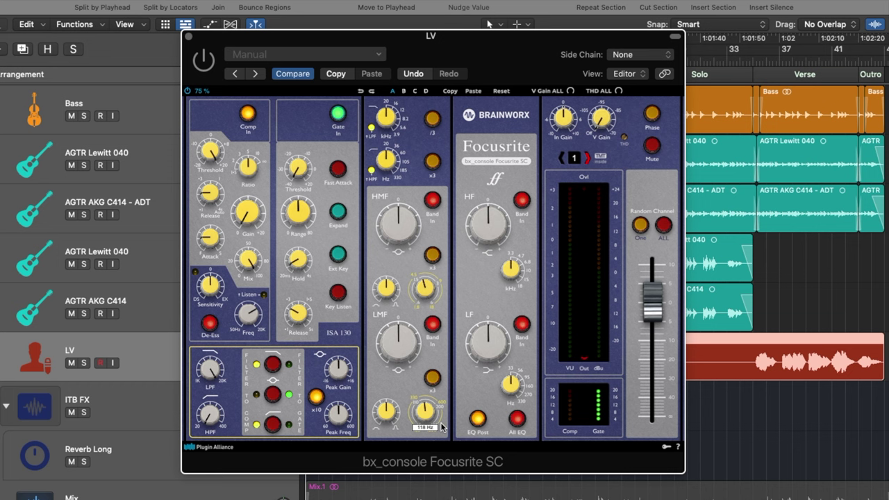
{"action": "left_click", "coordinate": [433, 379]}
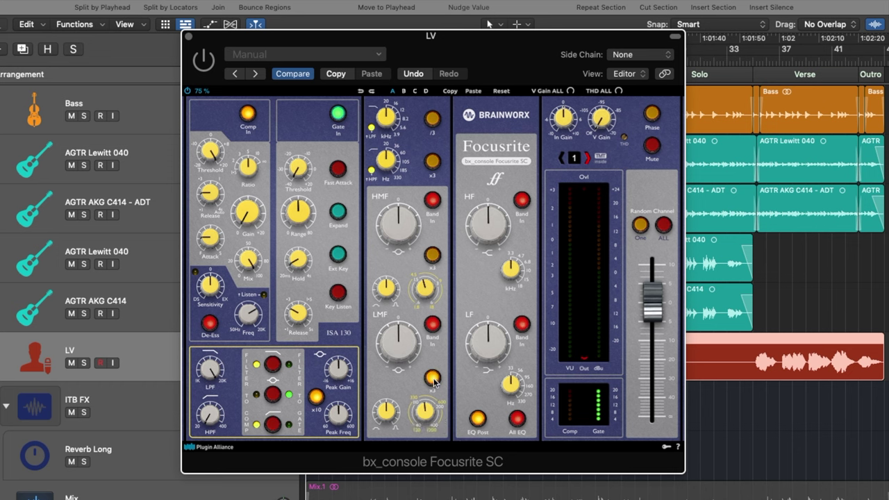
{"action": "left_click_drag", "start_coordinate": [425, 411], "coordinate": [427, 422]}
{"action": "left_click", "coordinate": [434, 380]}
{"action": "mouse_move", "coordinate": [517, 272]}
{"action": "left_click_drag", "start_coordinate": [515, 291], "coordinate": [519, 216]}
{"action": "mouse_move", "coordinate": [512, 383]}
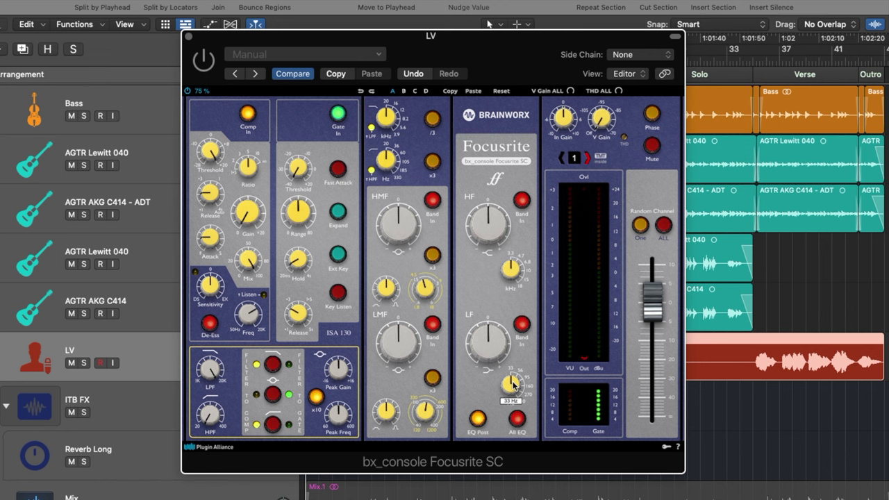
{"action": "left_click_drag", "start_coordinate": [512, 383], "coordinate": [522, 312]}
{"action": "left_click", "coordinate": [519, 420]}
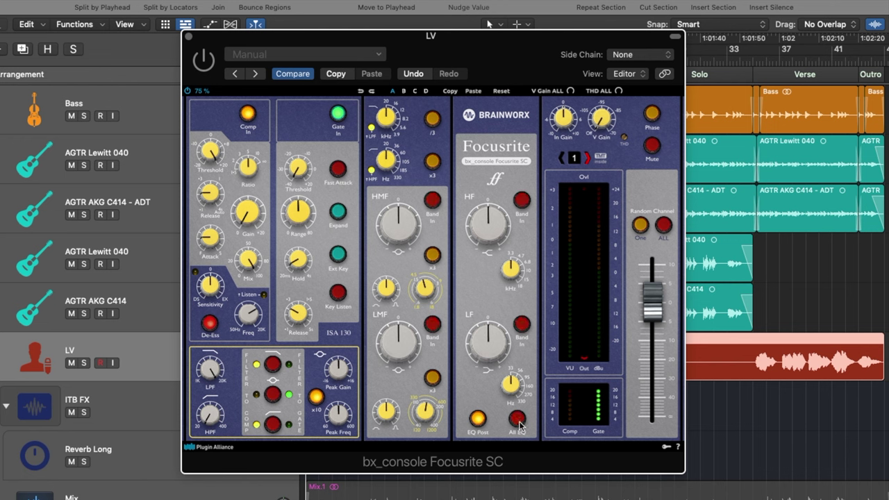
{"action": "left_click", "coordinate": [518, 420]}
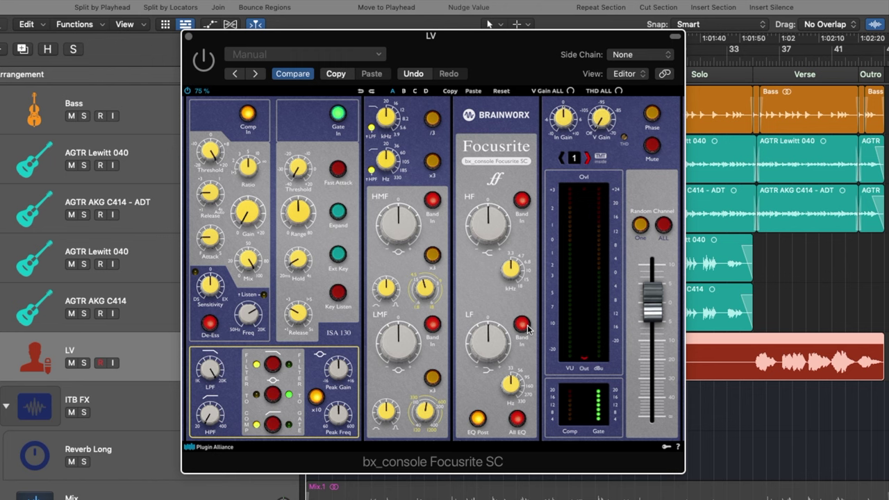
{"action": "left_click", "coordinate": [483, 422]}
{"action": "left_click", "coordinate": [482, 420]}
- Set the compressor ratio to 1.5:1, attack to 90 ms and mix to about 51%
{"action": "mouse_move", "coordinate": [249, 173]}
{"action": "left_click_drag", "start_coordinate": [258, 147], "coordinate": [261, 206]}
{"action": "mouse_move", "coordinate": [213, 239]}
{"action": "mouse_move", "coordinate": [214, 239]}
{"action": "left_mouse_down"}
{"action": "mouse_move", "coordinate": [214, 160]}
{"action": "mouse_move", "coordinate": [237, 332]}
{"action": "mouse_move", "coordinate": [230, 248]}
{"action": "left_mouse_up"}
{"action": "left_click_drag", "start_coordinate": [248, 261], "coordinate": [254, 234]}
- Raise de-esser sensitivity to about 31%, audition the band with Listen, and set frequency to 8.5 kHz
{"action": "left_click_drag", "start_coordinate": [207, 288], "coordinate": [216, 290]}
{"action": "left_click_drag", "start_coordinate": [217, 296], "coordinate": [214, 299]}
{"action": "left_click", "coordinate": [245, 318]}
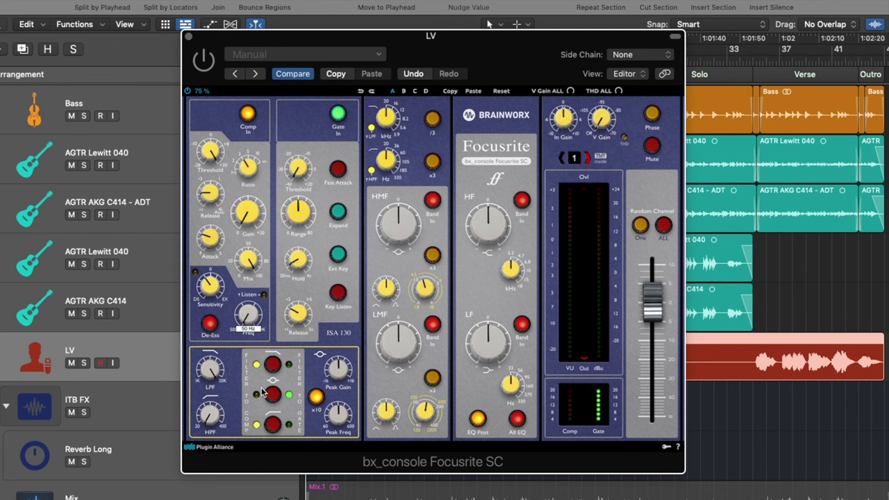
{"action": "left_click_drag", "start_coordinate": [251, 318], "coordinate": [260, 282]}
{"action": "left_click", "coordinate": [265, 296]}
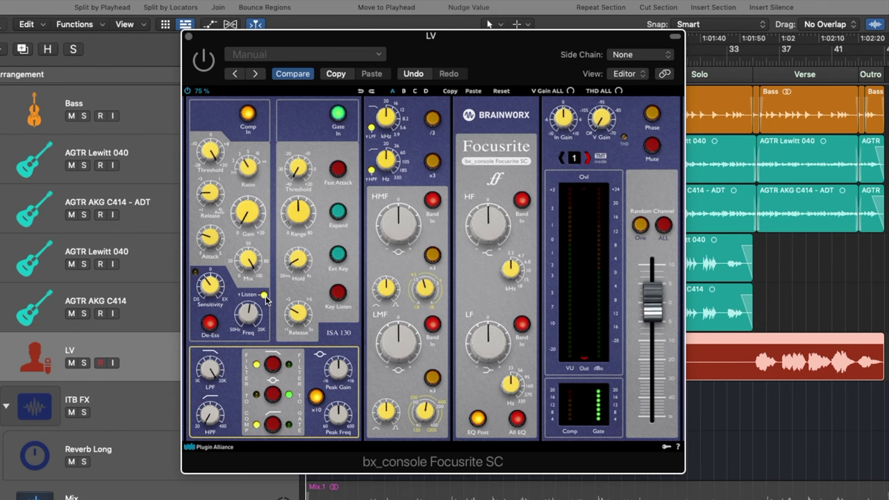
{"action": "left_click", "coordinate": [265, 296]}
{"action": "left_click_drag", "start_coordinate": [248, 314], "coordinate": [248, 295]}
- Route the filter section into the compressor sidechain and lower the low-pass to 6.3 kHz
{"action": "left_click", "coordinate": [339, 420]}
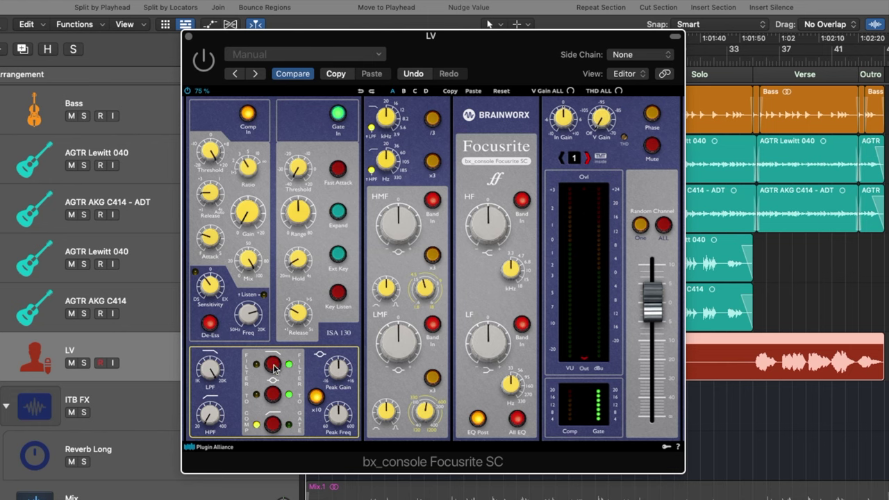
{"action": "left_click", "coordinate": [273, 364]}
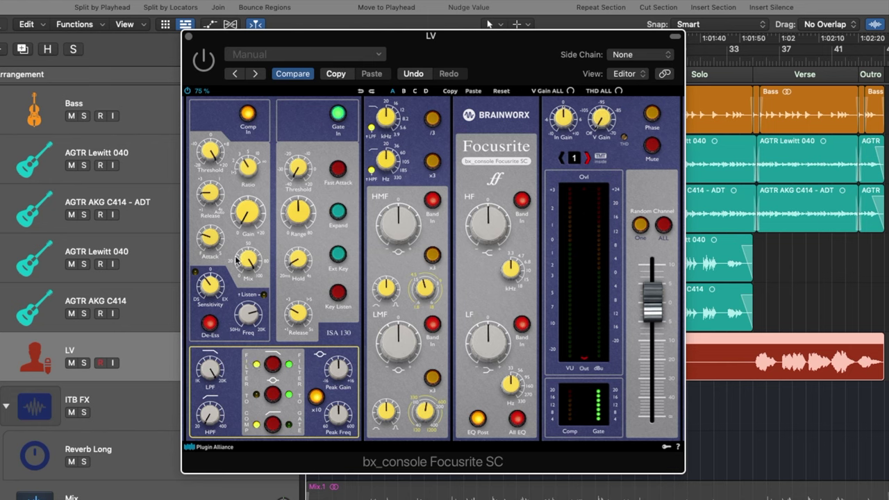
{"action": "left_click", "coordinate": [272, 365]}
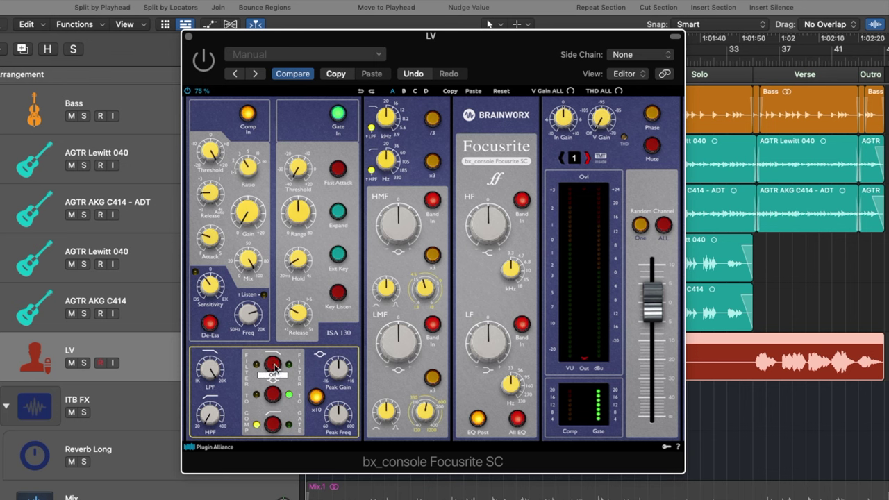
{"action": "left_click", "coordinate": [273, 366]}
{"action": "left_click_drag", "start_coordinate": [221, 375], "coordinate": [231, 414]}
- Set the gate range to 44.8 dB, trying Expand and Ext Key before switching both off
{"action": "mouse_move", "coordinate": [301, 205]}
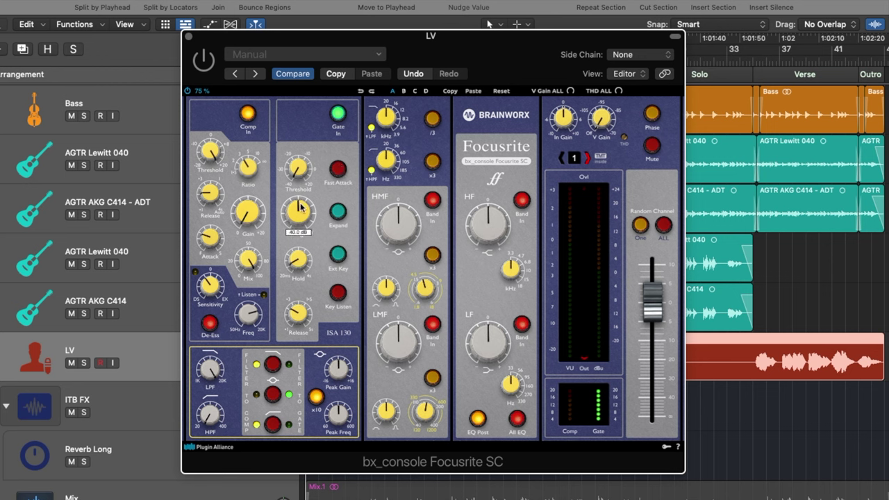
{"action": "mouse_move", "coordinate": [300, 205]}
{"action": "left_mouse_down"}
{"action": "mouse_move", "coordinate": [307, 184]}
{"action": "mouse_move", "coordinate": [305, 211]}
{"action": "left_mouse_up"}
{"action": "left_click", "coordinate": [338, 214]}
{"action": "left_click", "coordinate": [338, 216]}
{"action": "left_click", "coordinate": [338, 257]}
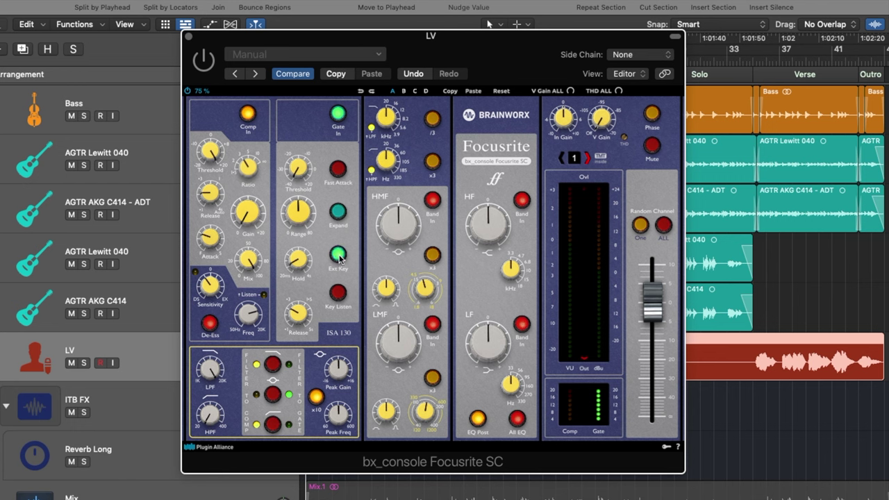
{"action": "left_click", "coordinate": [338, 257]}
{"action": "left_click", "coordinate": [364, 55]}
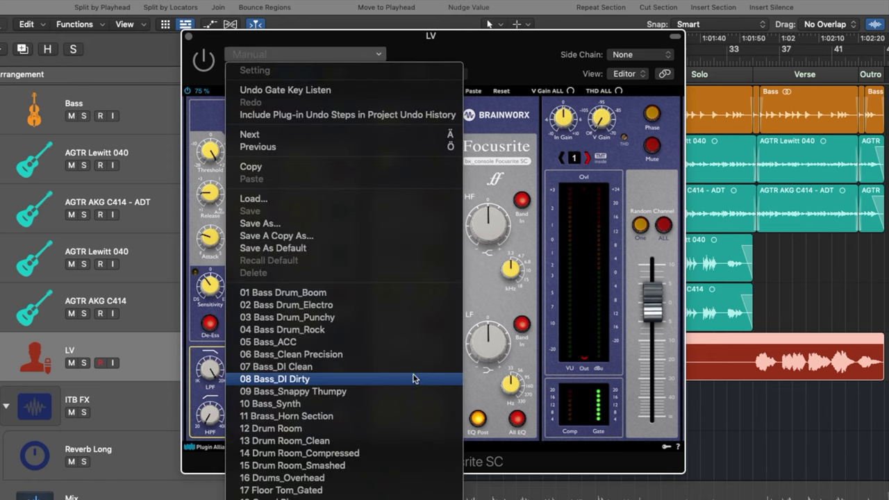
{"action": "scroll", "coordinate": [341, 316], "scroll_direction": "down", "scroll_amount": 5}
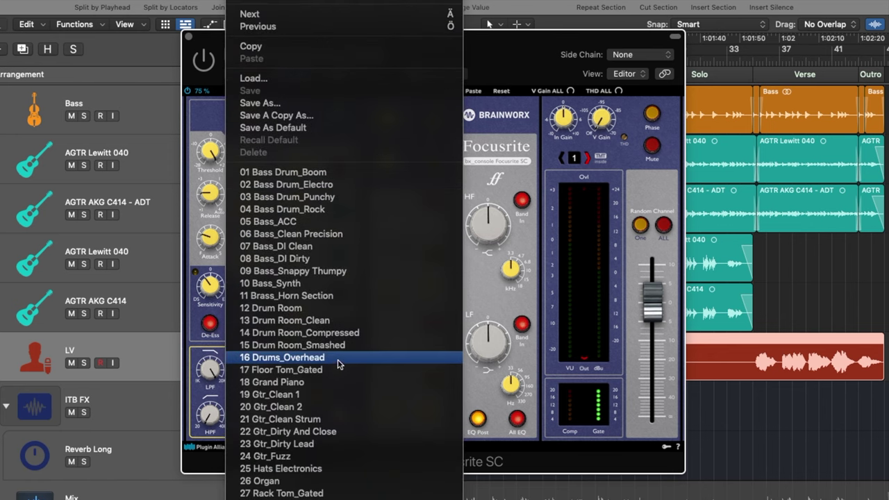
{"action": "scroll", "coordinate": [338, 366], "scroll_direction": "down", "scroll_amount": 3}
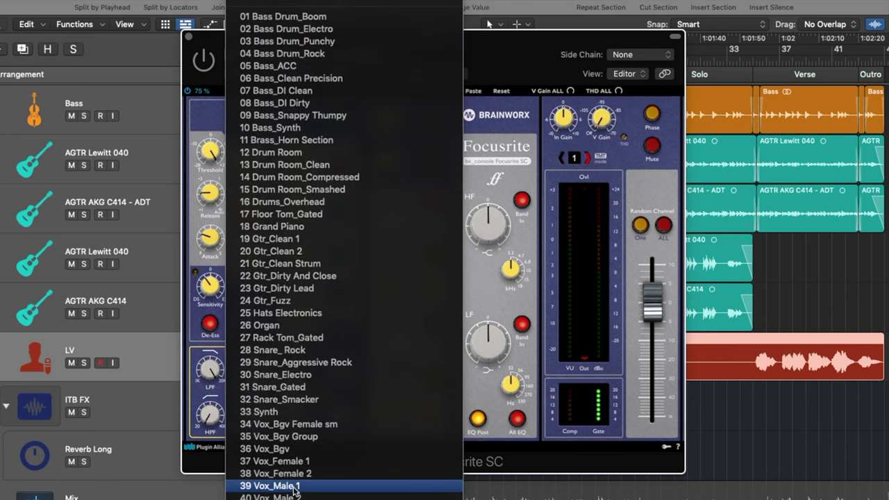
{"action": "left_click", "coordinate": [503, 63]}
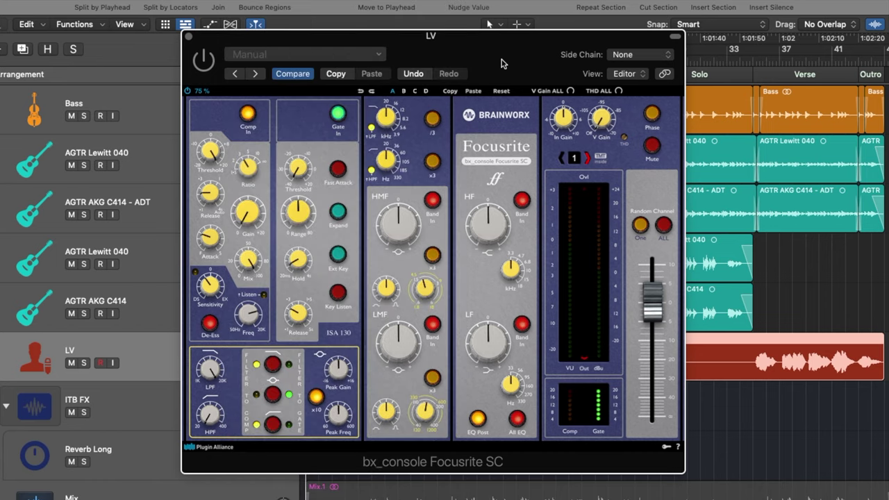